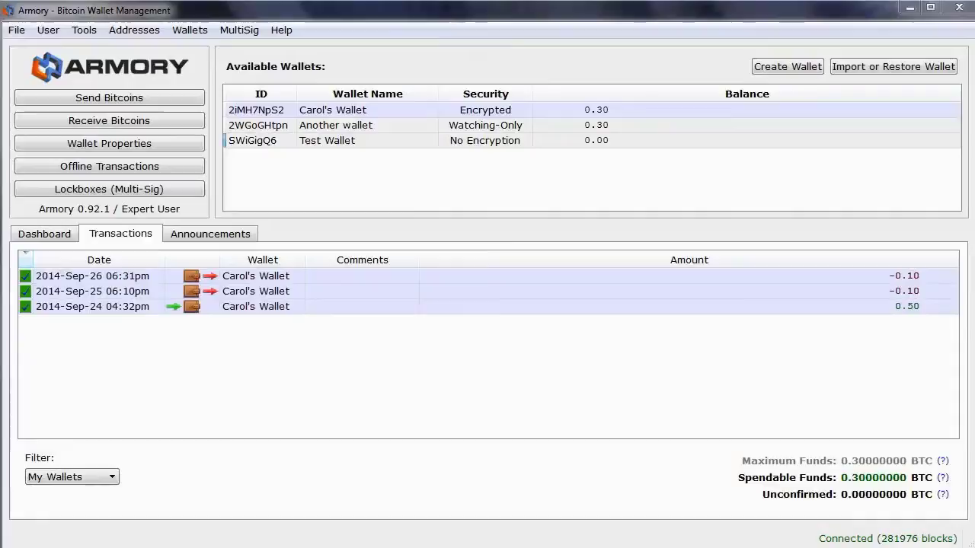
Select the unencrypted Test Wallet, showing a 0.00 balance, in the Available Wallets list
{"action": "left_click", "coordinate": [345, 140]}
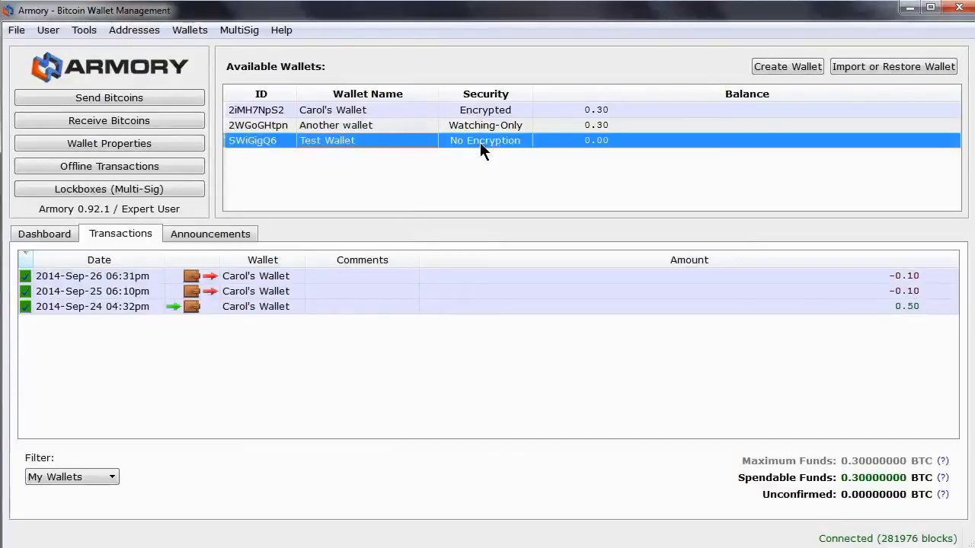
Create Test Wallet's first receiving address from its Wallet Properties window
{"action": "double_click", "coordinate": [402, 140]}
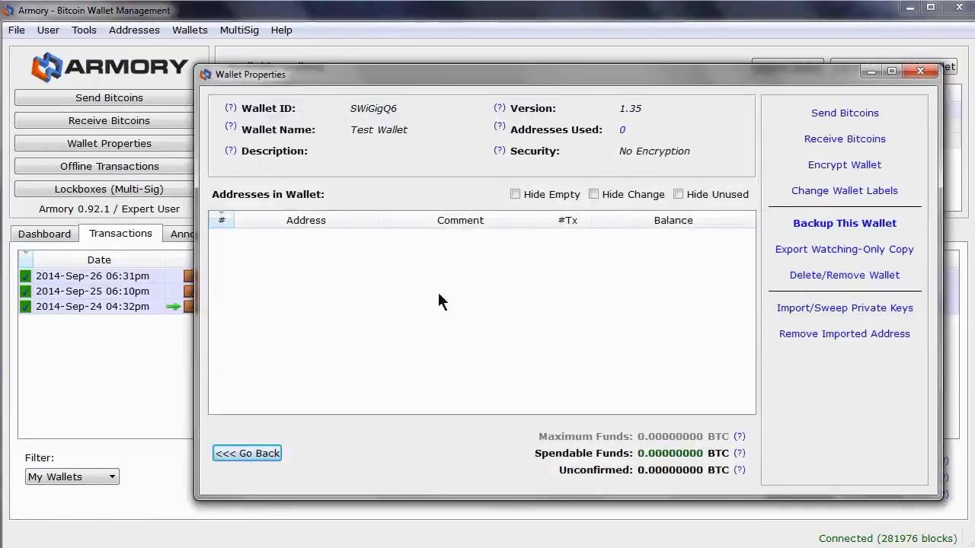
{"action": "left_click", "coordinate": [809, 145]}
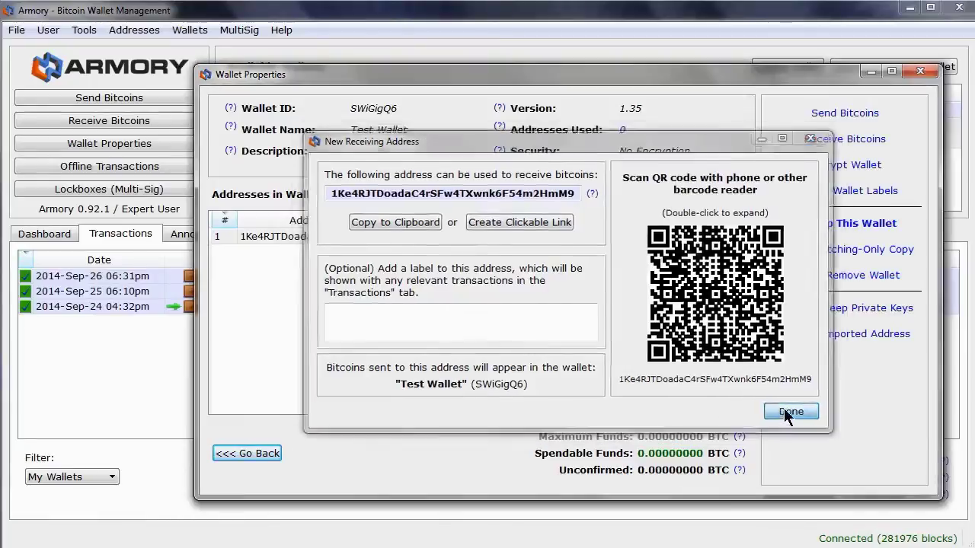
{"action": "left_click", "coordinate": [783, 410]}
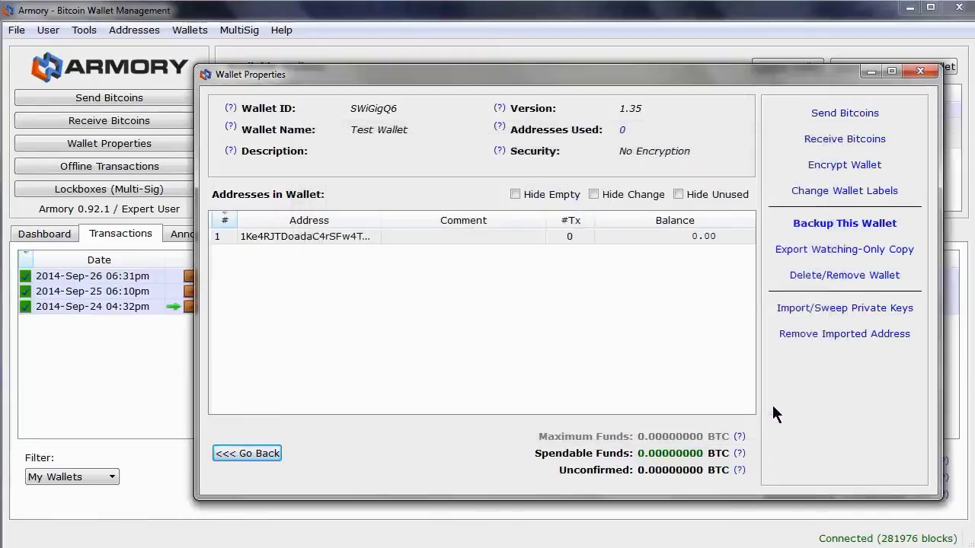
Show and select the hex private key of Test Wallet's new address, then return to its properties
{"action": "double_click", "coordinate": [320, 237]}
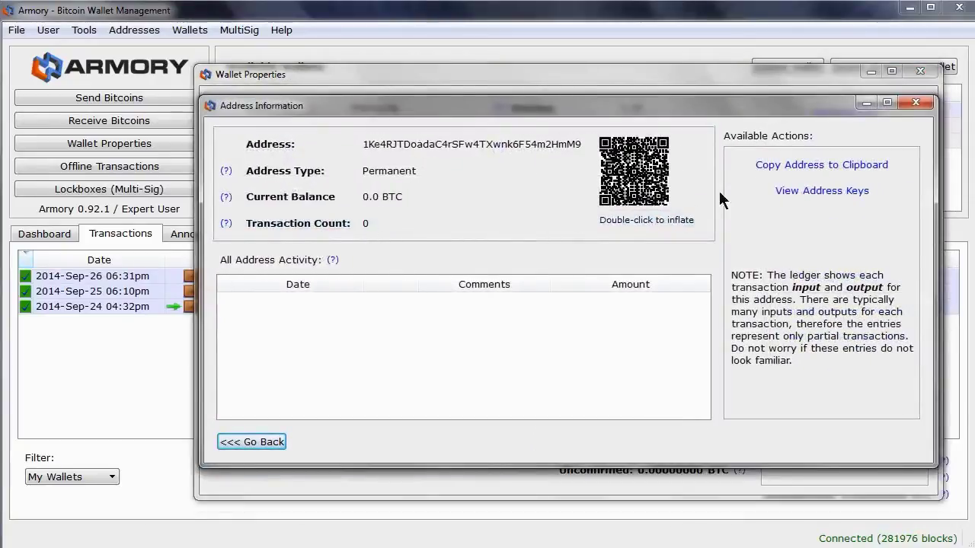
{"action": "left_click", "coordinate": [779, 191]}
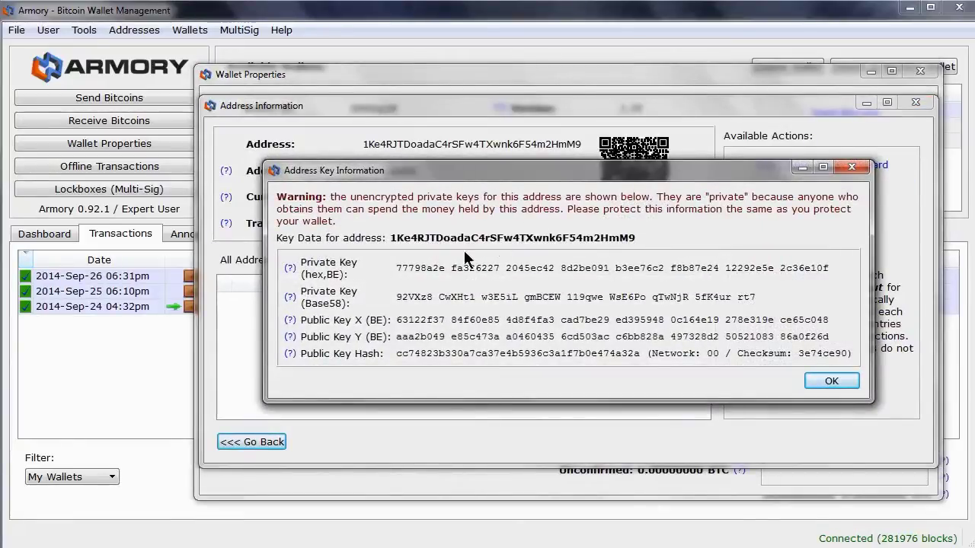
{"action": "triple_click", "coordinate": [425, 268]}
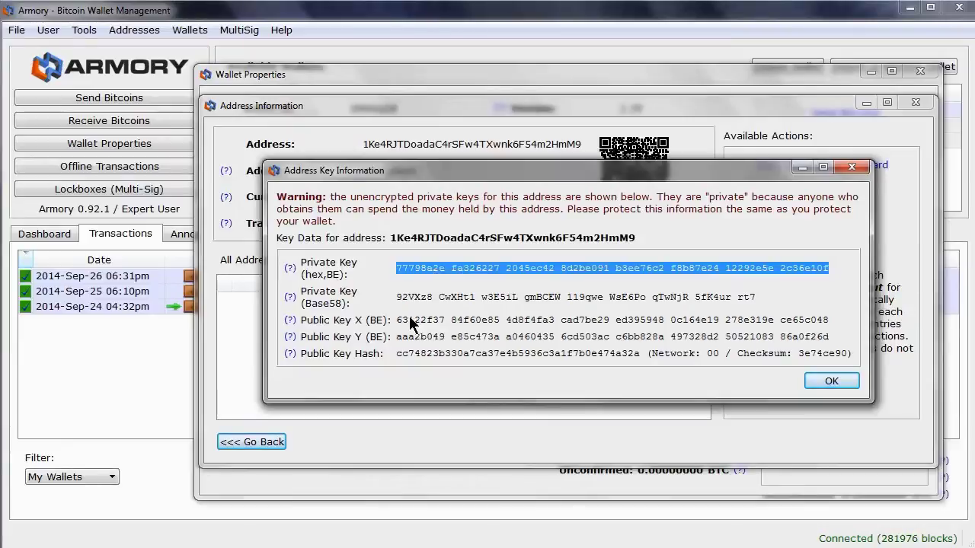
{"action": "left_click", "coordinate": [830, 381]}
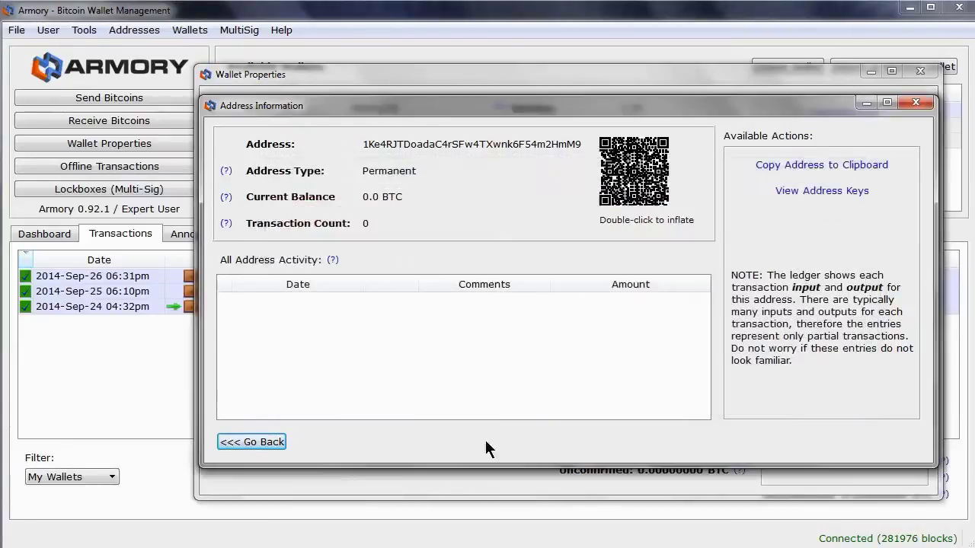
{"action": "left_click", "coordinate": [265, 442]}
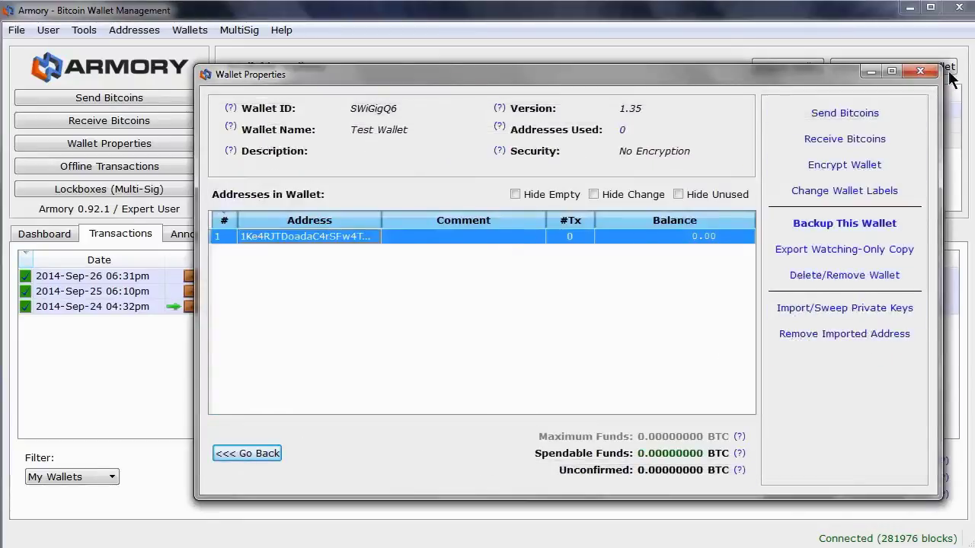
Close Test Wallet's properties and open the watching-only Another wallet
{"action": "left_click", "coordinate": [920, 71]}
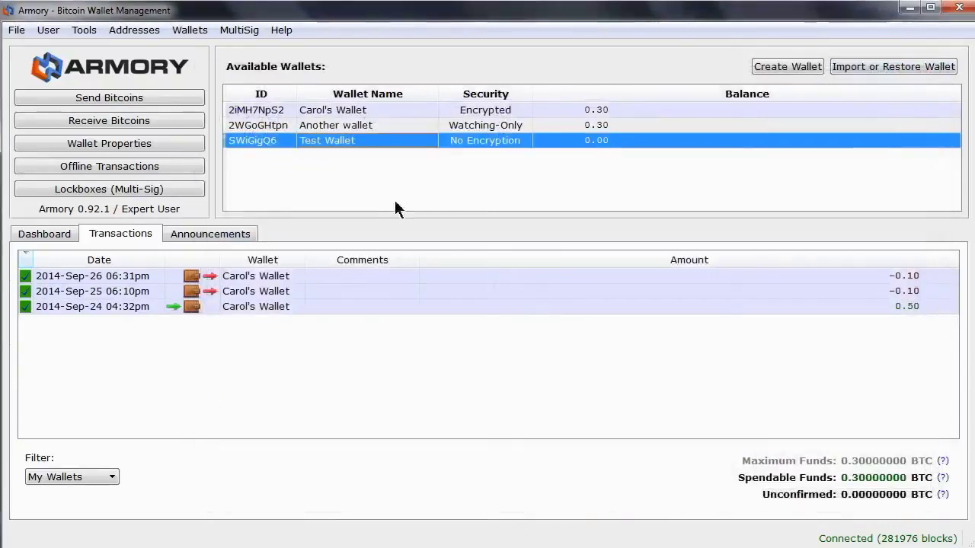
{"action": "left_click", "coordinate": [335, 125]}
{"action": "double_click", "coordinate": [335, 126]}
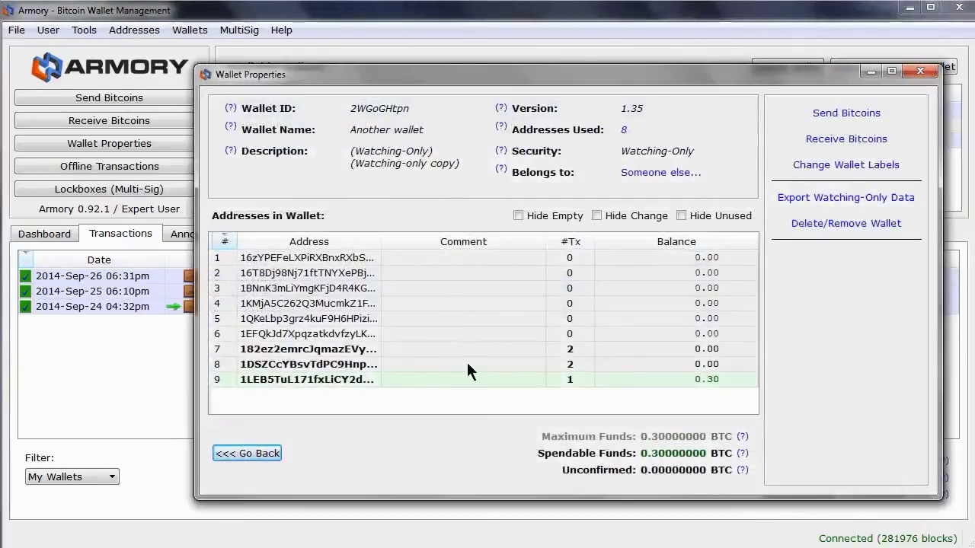
View keys for Another wallet's 0.30 BTC address, confirming no private key, then close it
{"action": "double_click", "coordinate": [346, 380]}
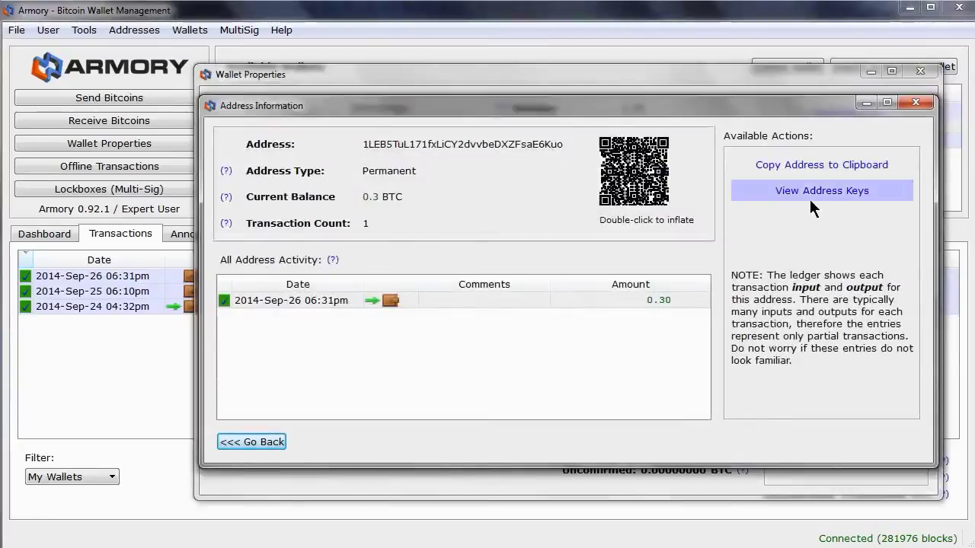
{"action": "left_click", "coordinate": [812, 192]}
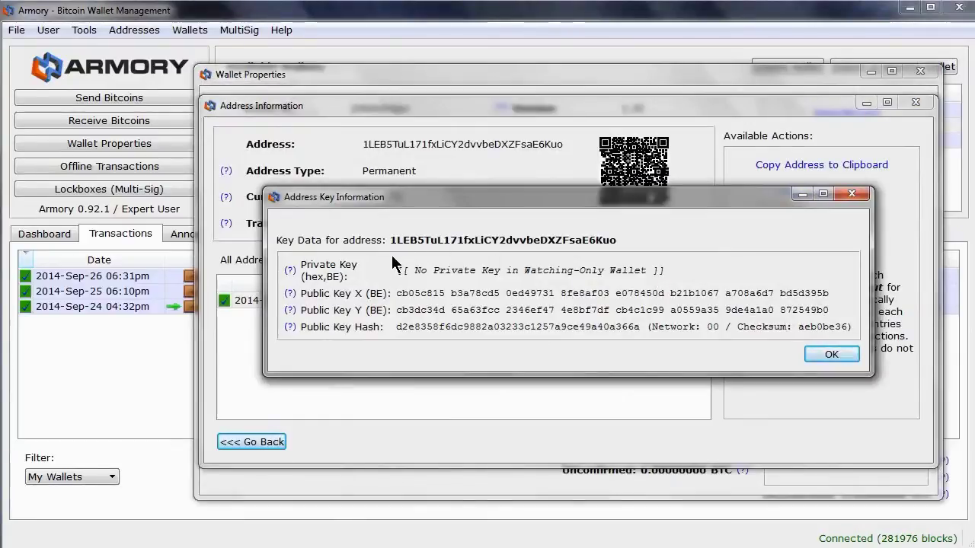
{"action": "left_click", "coordinate": [826, 357]}
{"action": "left_click", "coordinate": [271, 444]}
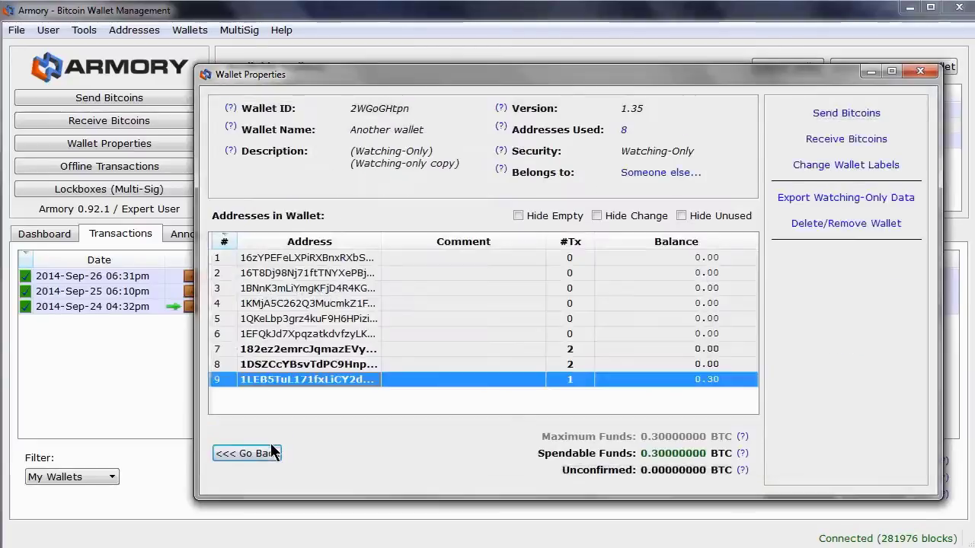
{"action": "left_click", "coordinate": [919, 71]}
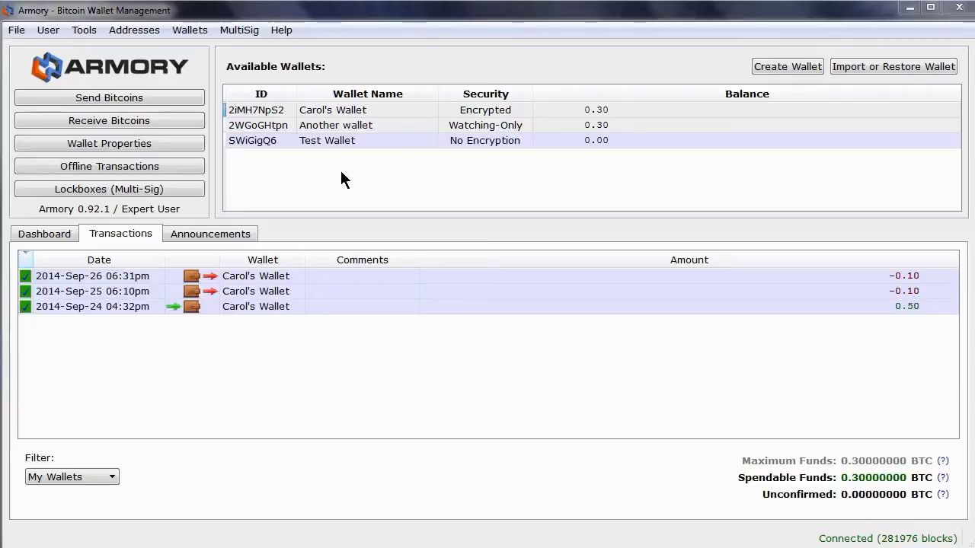
Start Test Wallet's private key import, compare multiple-key entry, and settle on One Key
{"action": "double_click", "coordinate": [330, 141]}
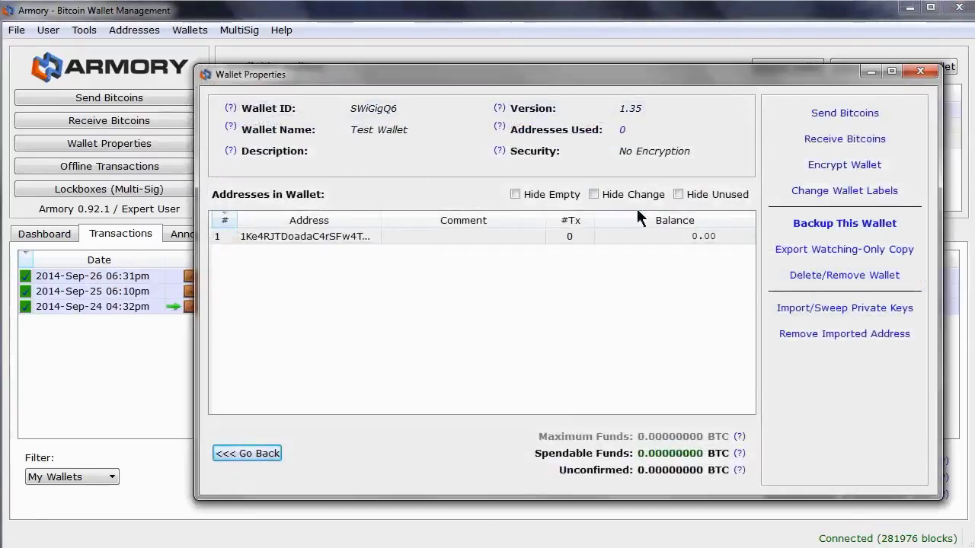
{"action": "left_click", "coordinate": [818, 312]}
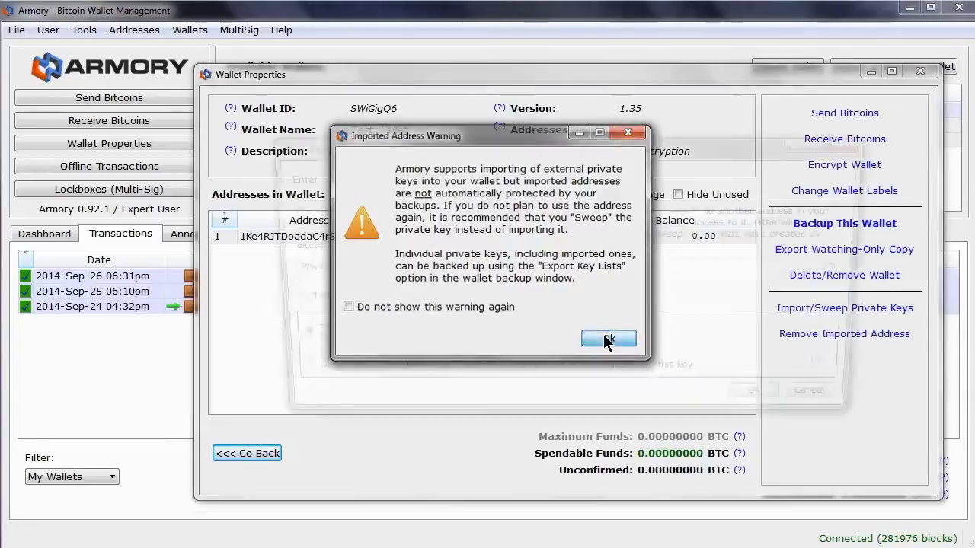
{"action": "left_click", "coordinate": [605, 339]}
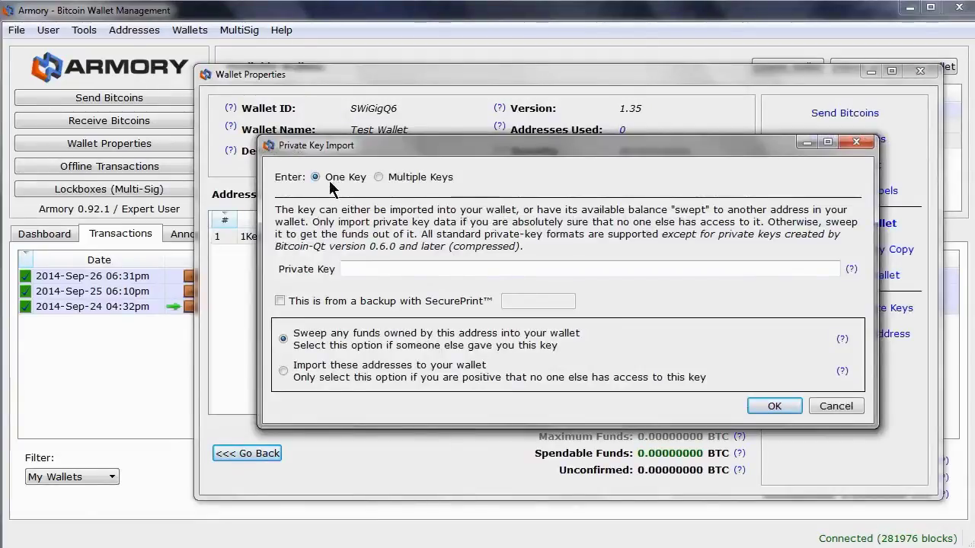
{"action": "left_click", "coordinate": [356, 268]}
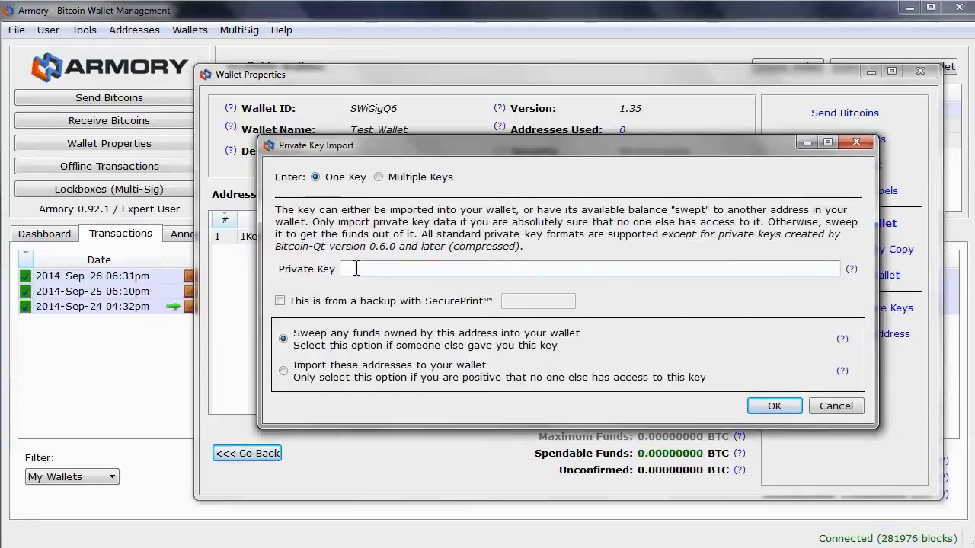
{"action": "left_click", "coordinate": [380, 177]}
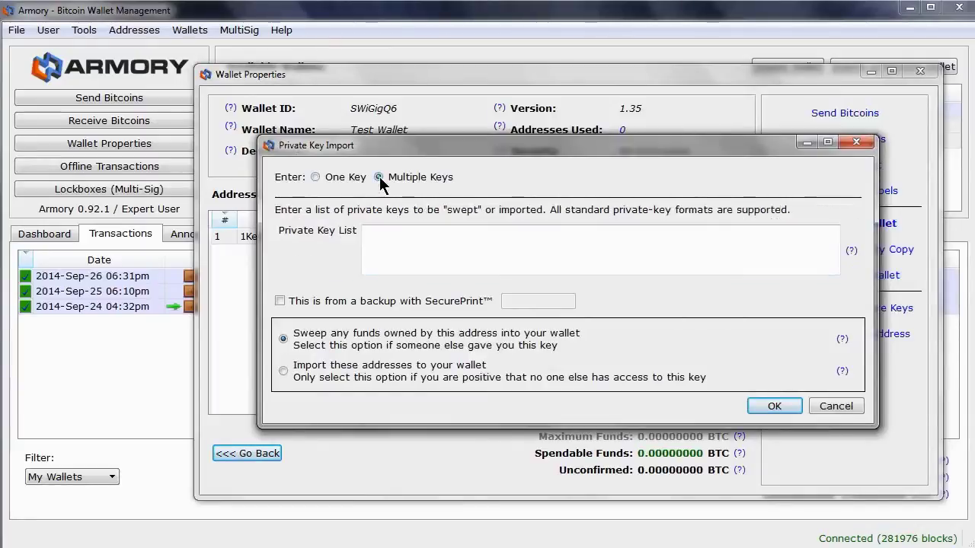
{"action": "left_click", "coordinate": [370, 238]}
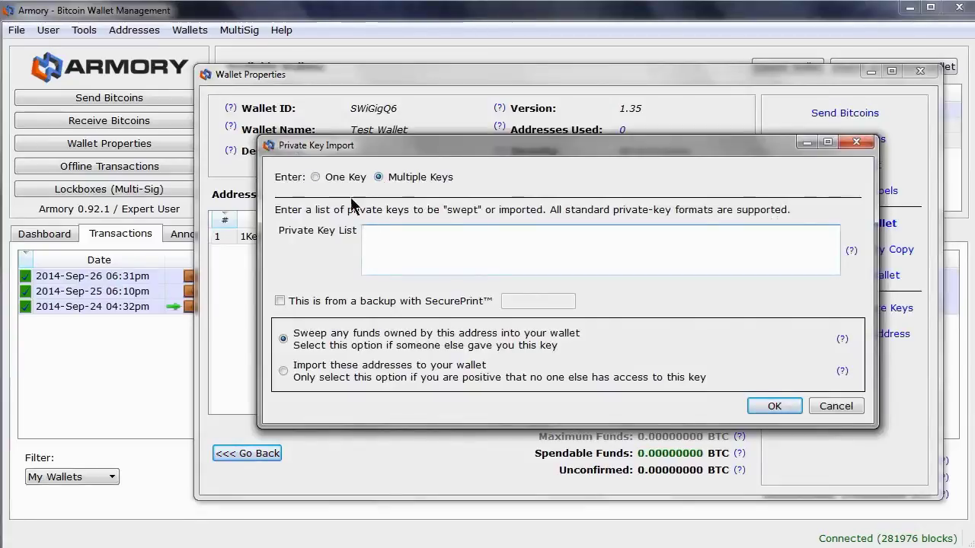
{"action": "left_click", "coordinate": [315, 177]}
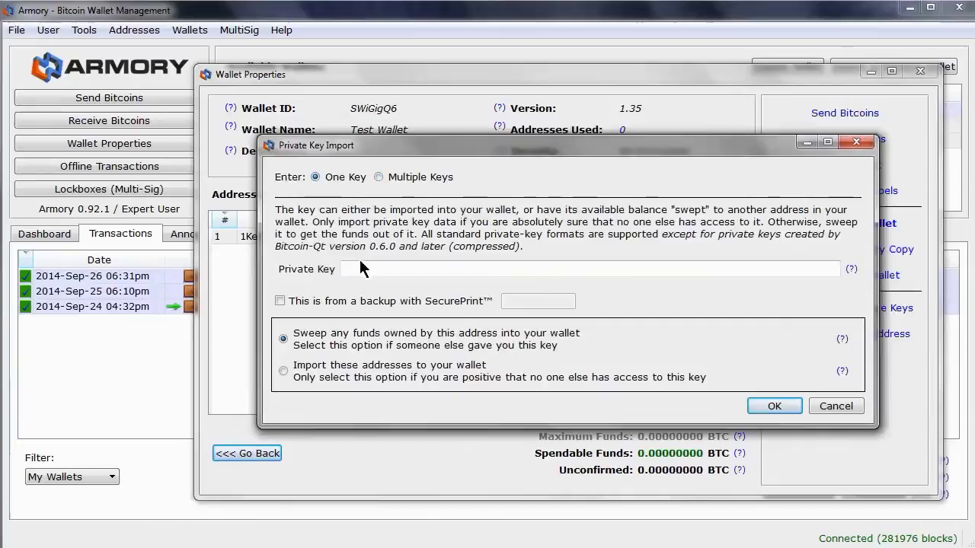
Paste the private key to sweep into Test Wallet, then cancel at the Duplicate Address warning
{"action": "key", "text": "ctrl+v"}
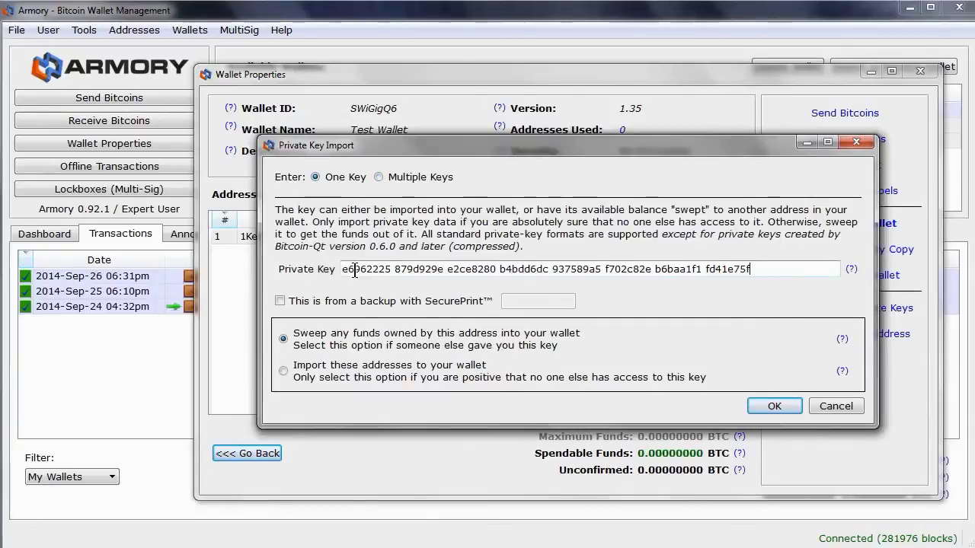
{"action": "left_click", "coordinate": [780, 404]}
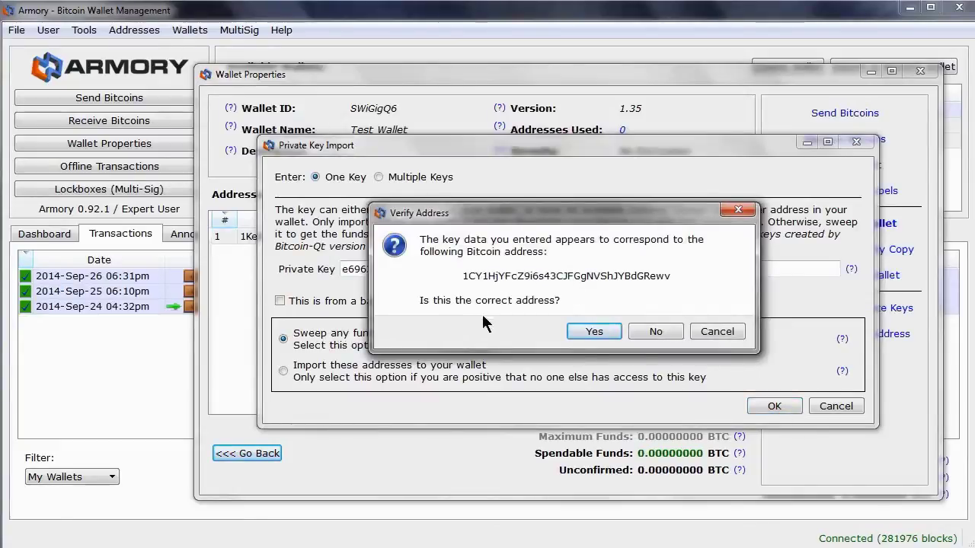
{"action": "left_click", "coordinate": [587, 331]}
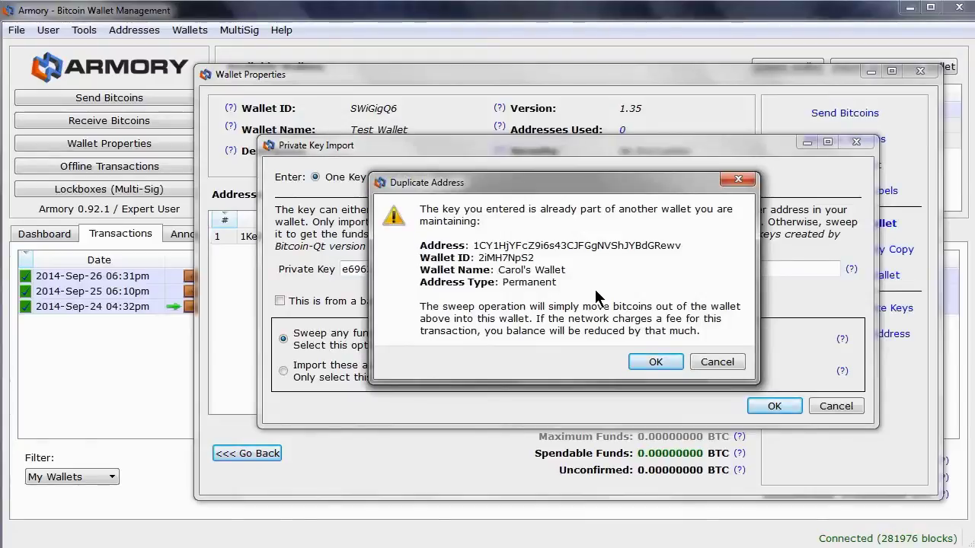
{"action": "left_click", "coordinate": [714, 360]}
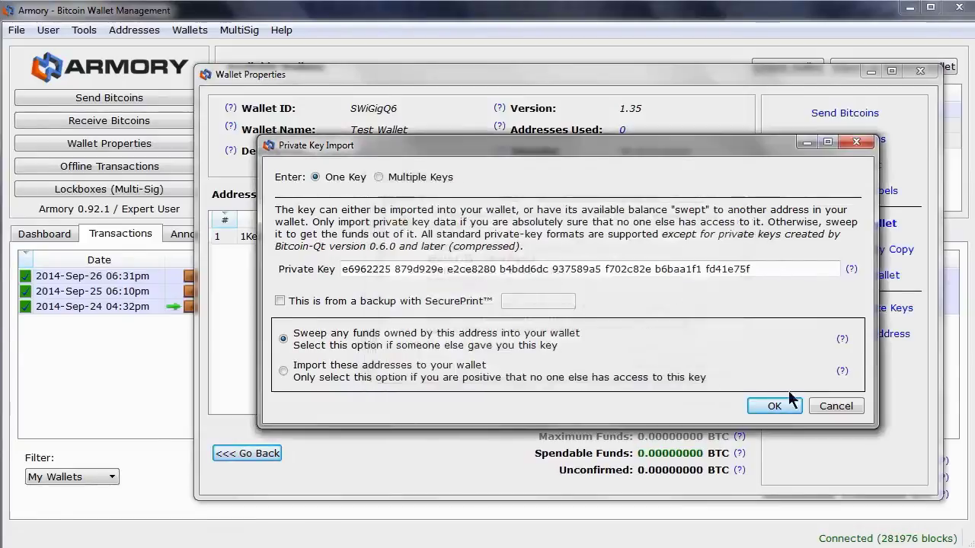
{"action": "left_click", "coordinate": [825, 409]}
{"action": "left_click", "coordinate": [261, 452]}
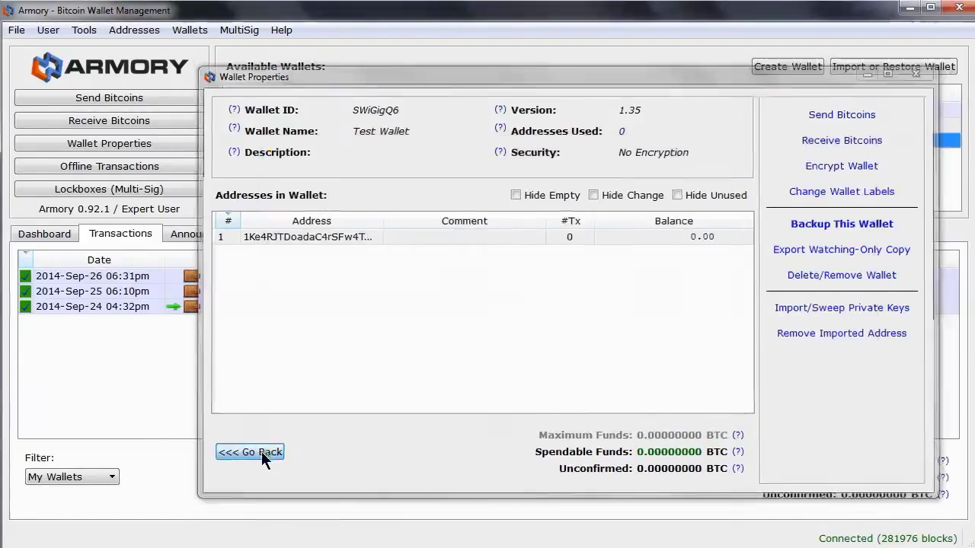
Look over Carol's and Dave's wallets, then open Empty Wallet with its single 0.00 address
{"action": "left_click", "coordinate": [354, 111]}
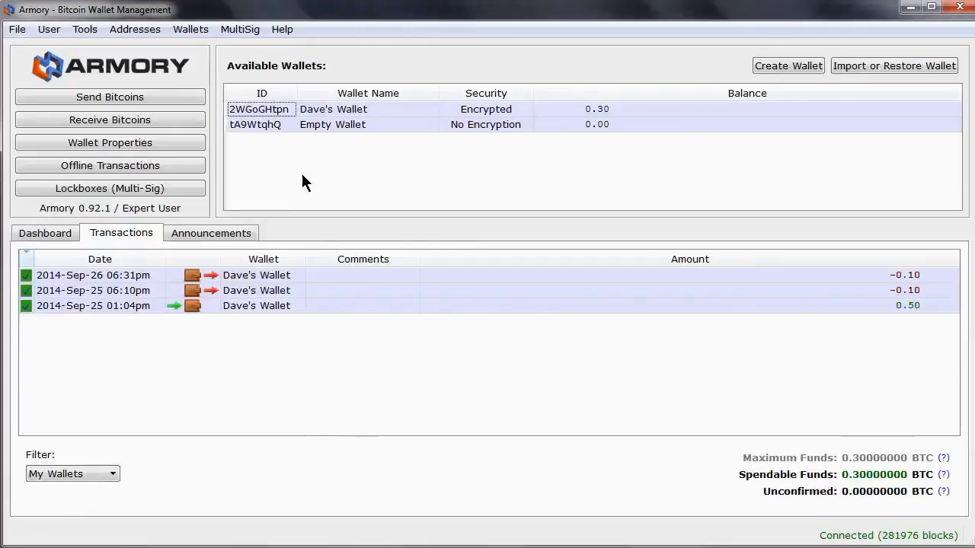
{"action": "left_click", "coordinate": [313, 109]}
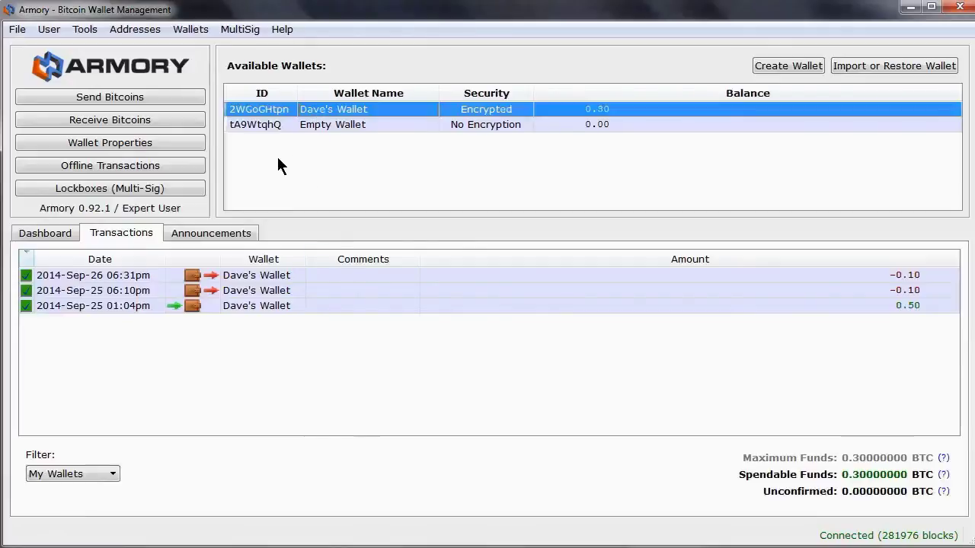
{"action": "left_click", "coordinate": [349, 127]}
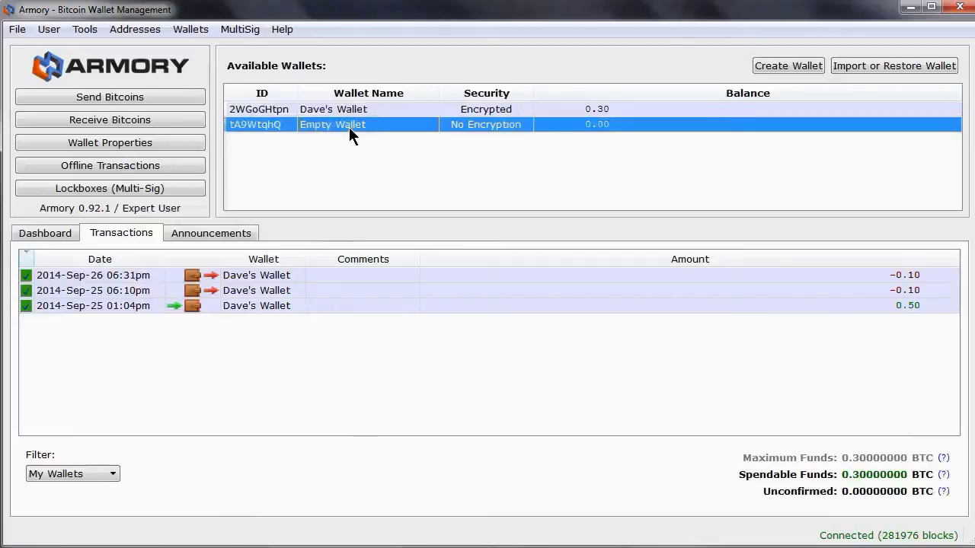
{"action": "double_click", "coordinate": [349, 127]}
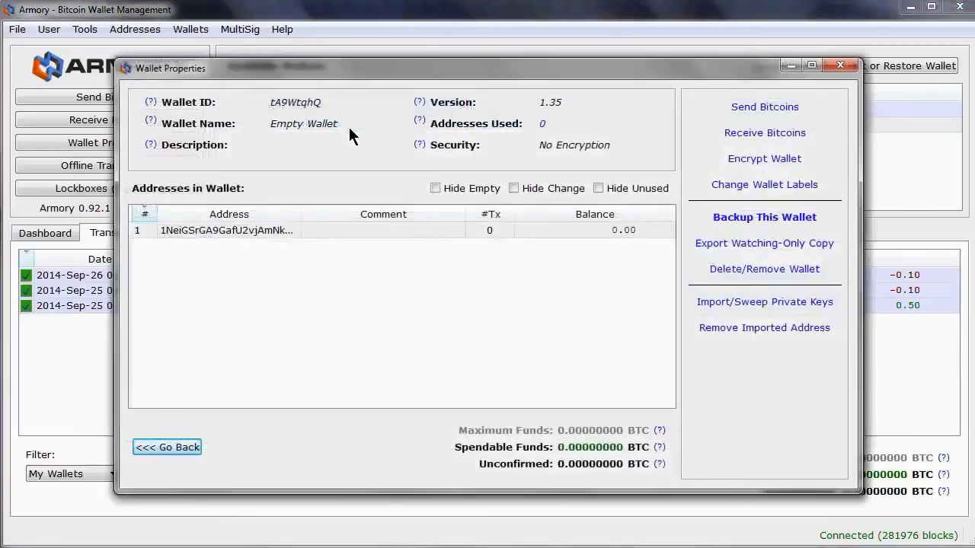
Paste the private key into Empty Wallet using 'Import these addresses' instead of sweeping, and confirm
{"action": "left_click", "coordinate": [719, 302]}
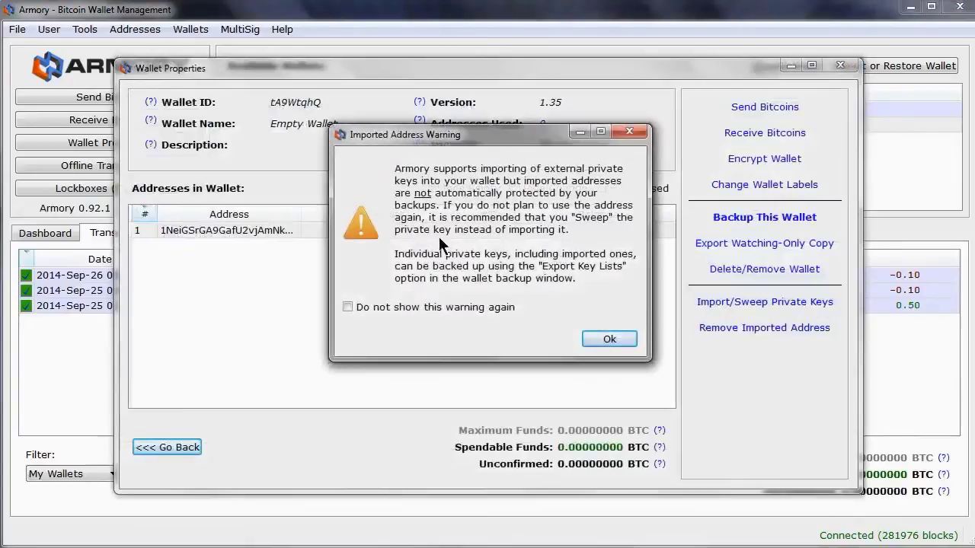
{"action": "left_click", "coordinate": [600, 338]}
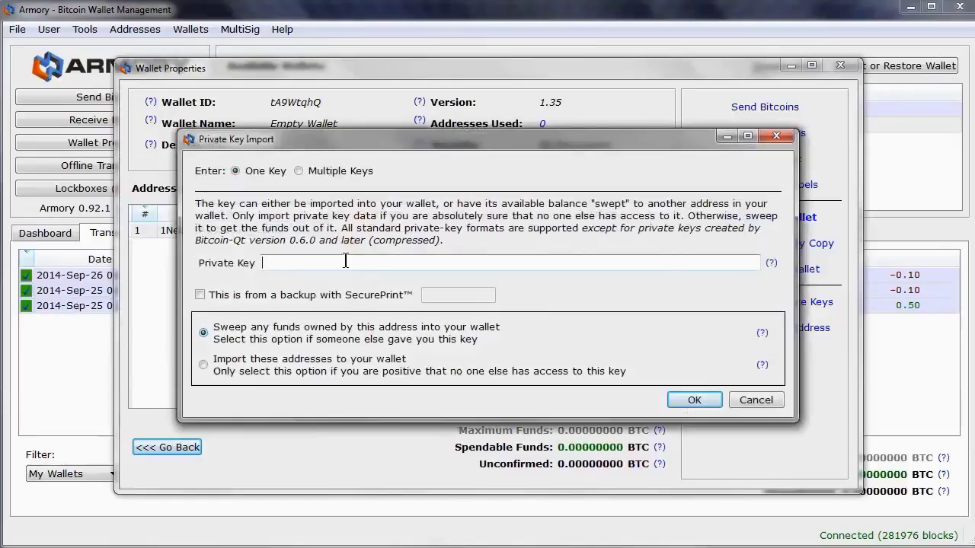
{"action": "key", "text": "ctrl+v"}
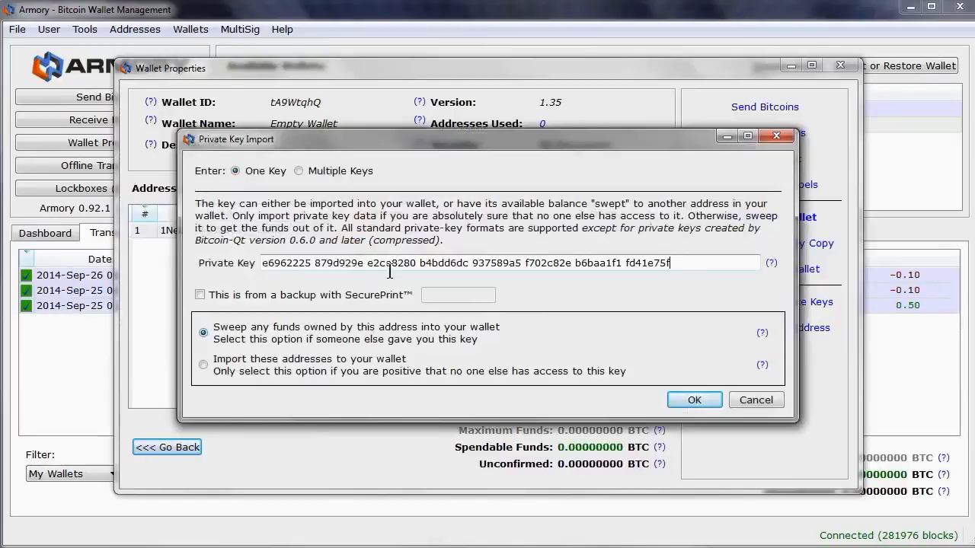
{"action": "left_click", "coordinate": [205, 365]}
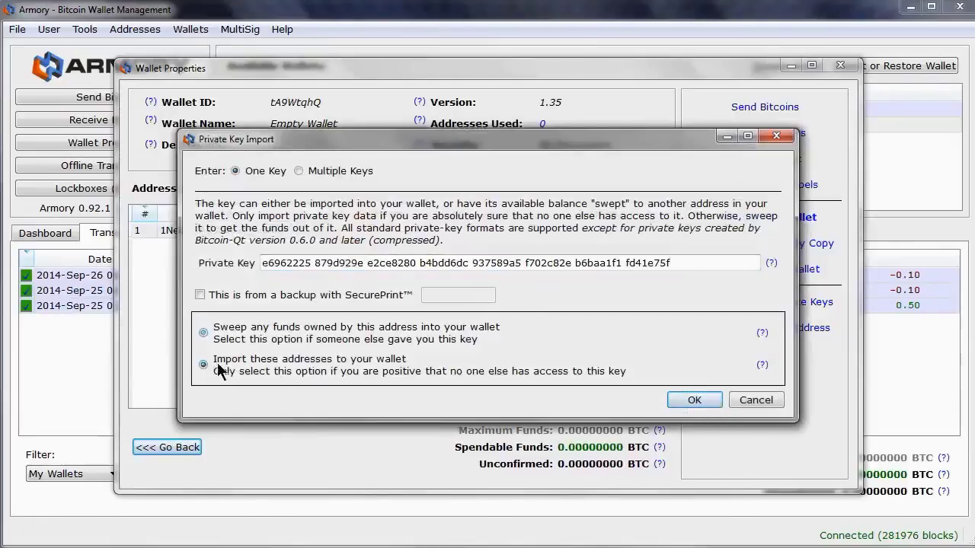
{"action": "left_click", "coordinate": [694, 401]}
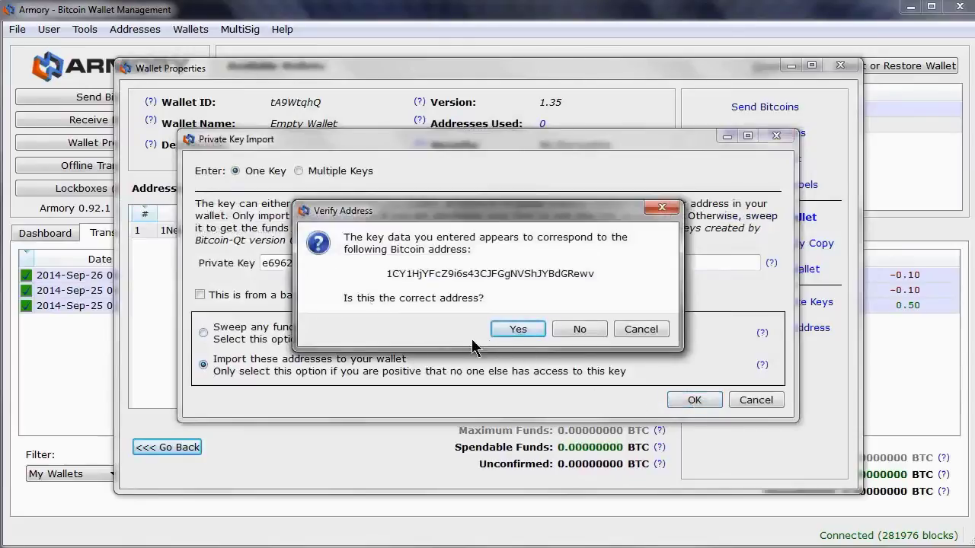
{"action": "left_click", "coordinate": [519, 331]}
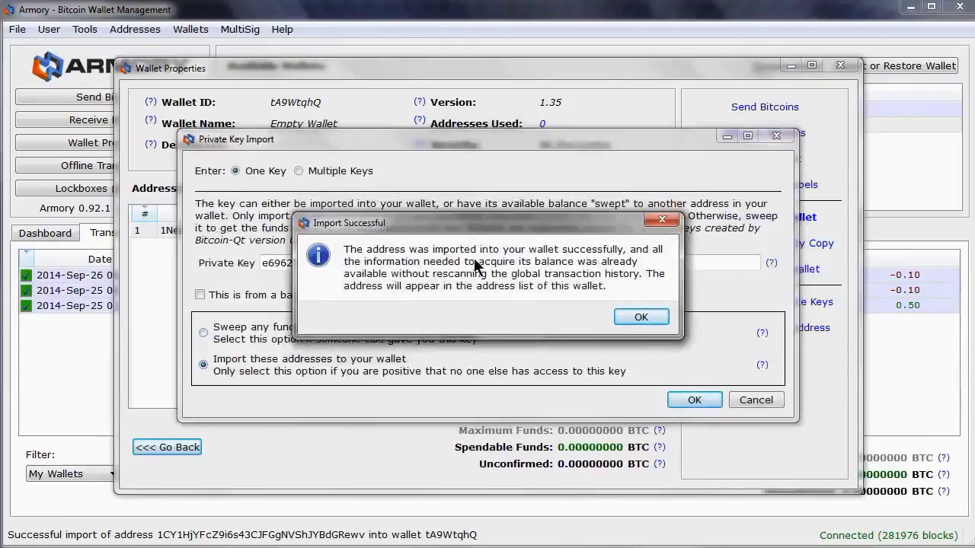
{"action": "left_click", "coordinate": [636, 317]}
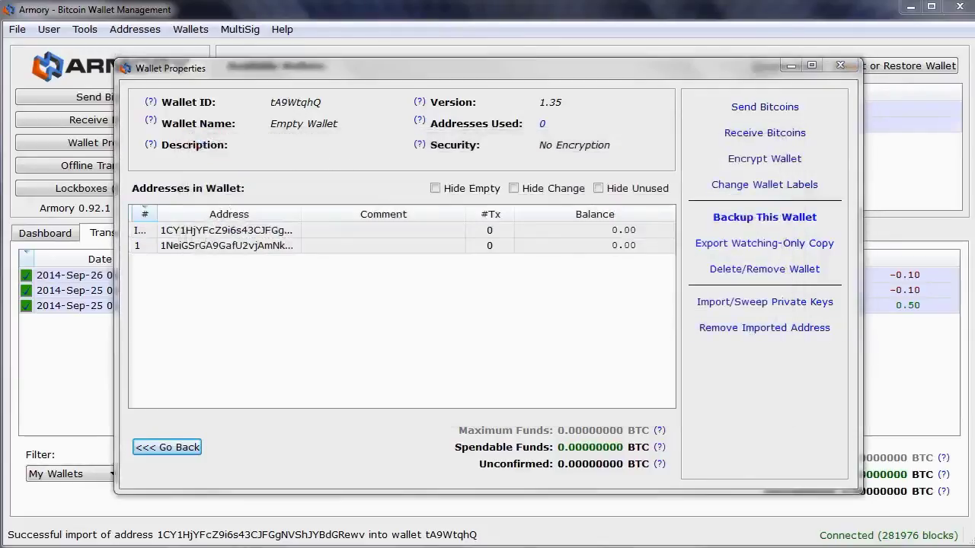
Return to the wallet list and reselect the Empty Wallet row to check its 0.30 BTC balance
{"action": "left_click", "coordinate": [166, 447]}
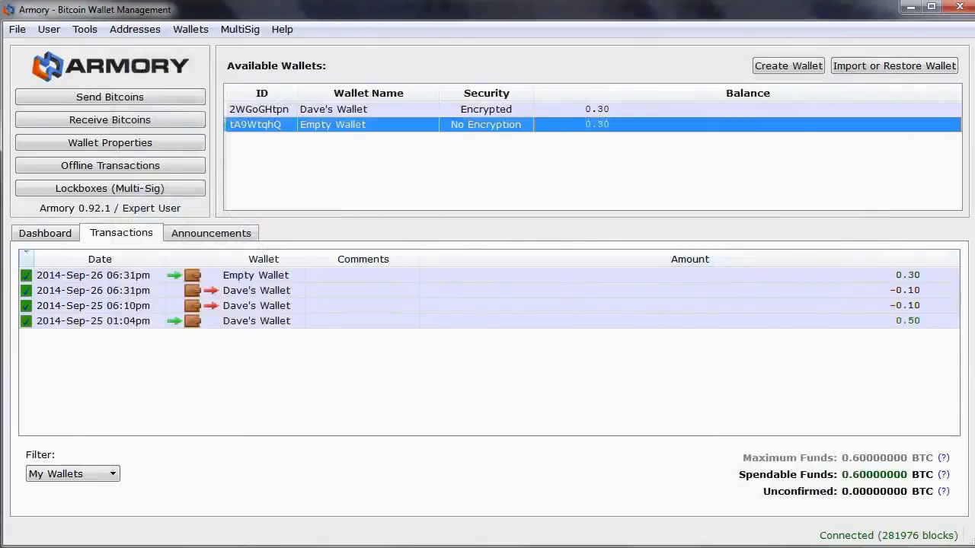
{"action": "left_click", "coordinate": [600, 130]}
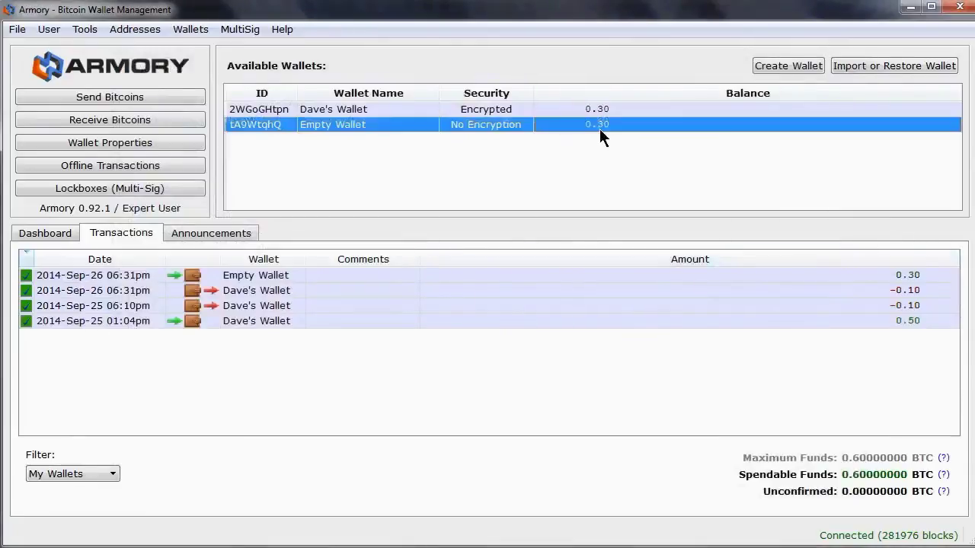
{"action": "left_click", "coordinate": [541, 125]}
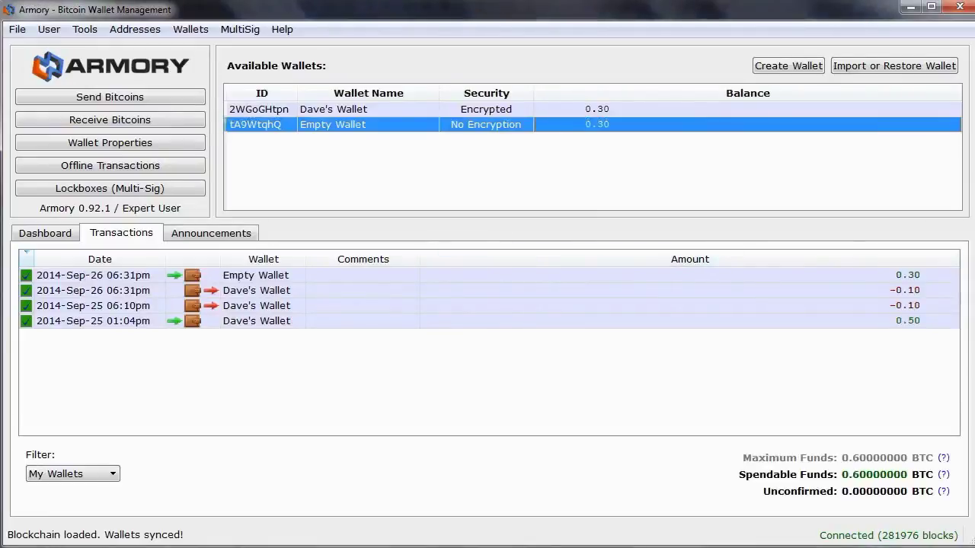
{"action": "left_click", "coordinate": [600, 128]}
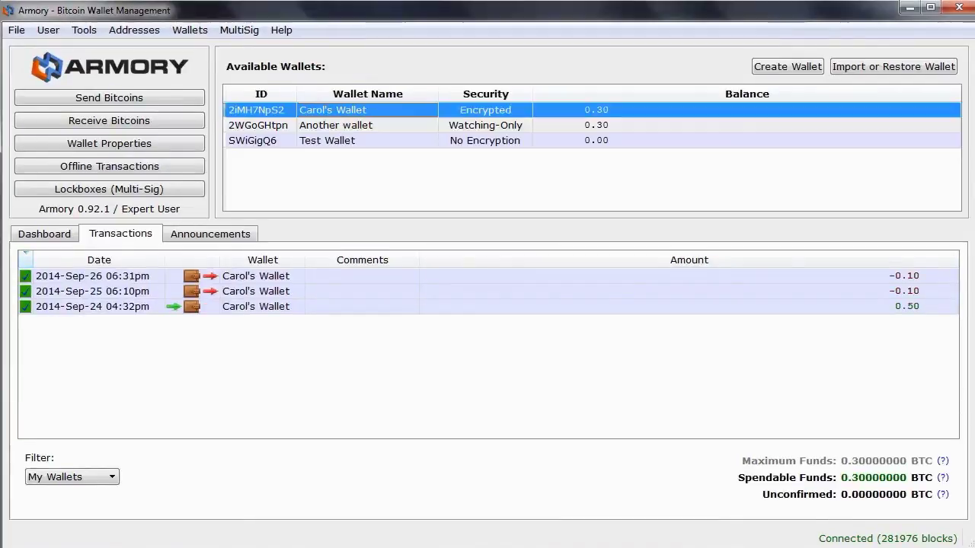